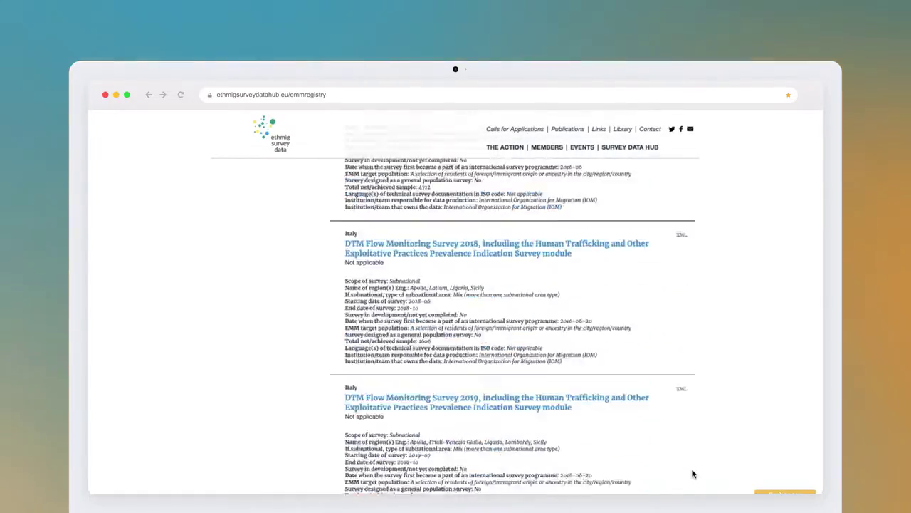
scroll(693, 473, "down", 6)
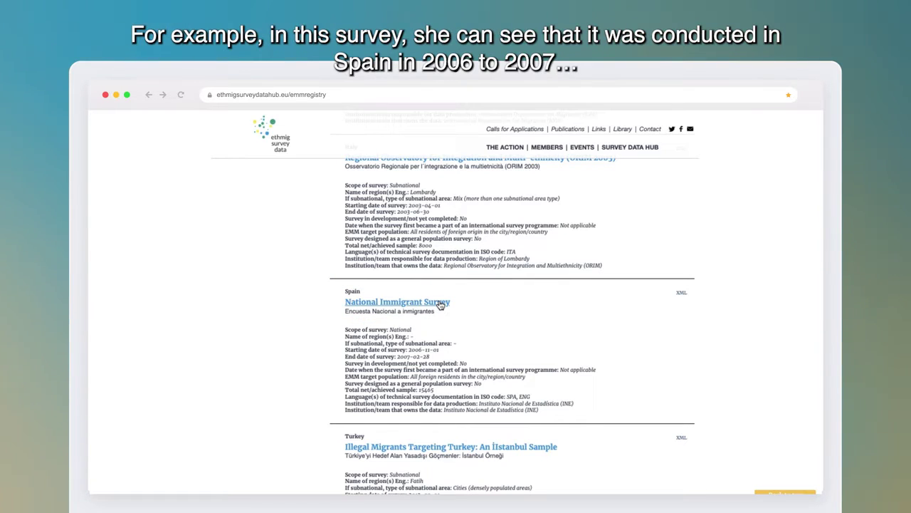
Open the Spanish National Immigrant Survey (ESN001) record at section 8, Availability to research community.
left_click(440, 303)
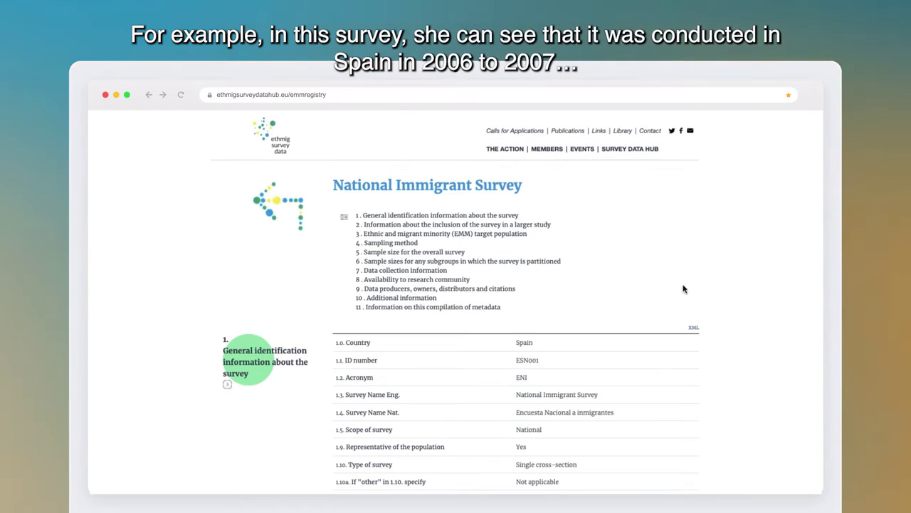
scroll(756, 294, "down", 5)
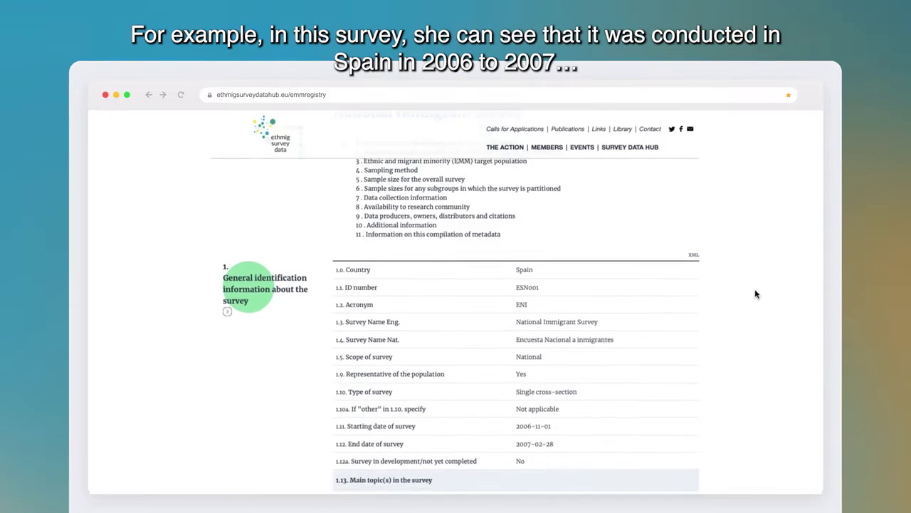
scroll(756, 294, "up", 5)
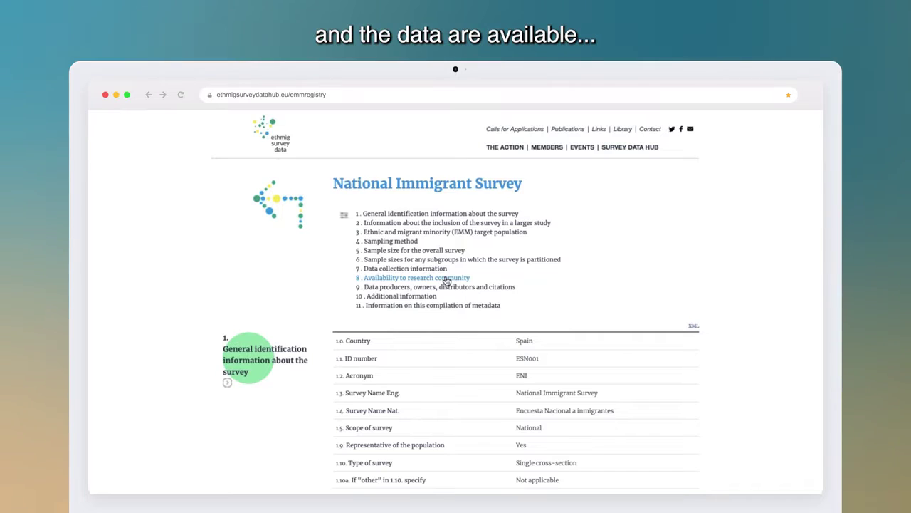
left_click(446, 277)
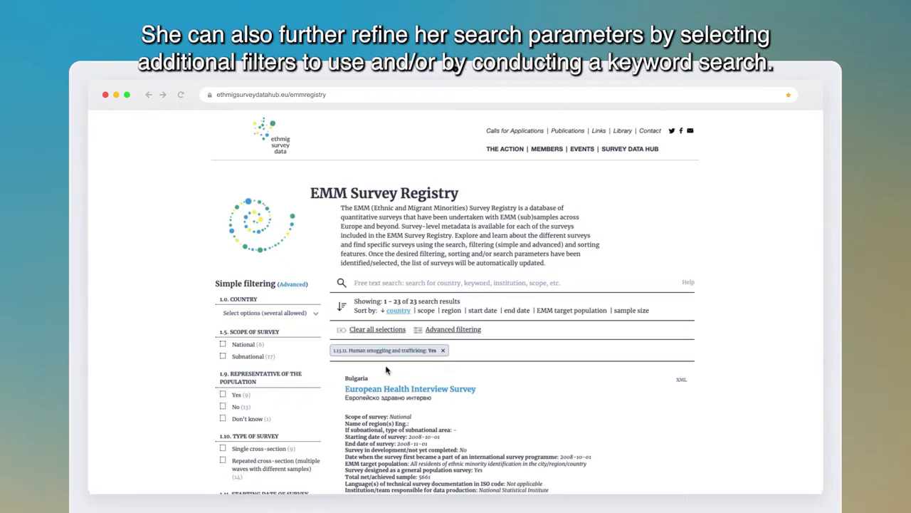
Limit surveys to Subnational scope and search the free text for 'youth'.
left_click(223, 357)
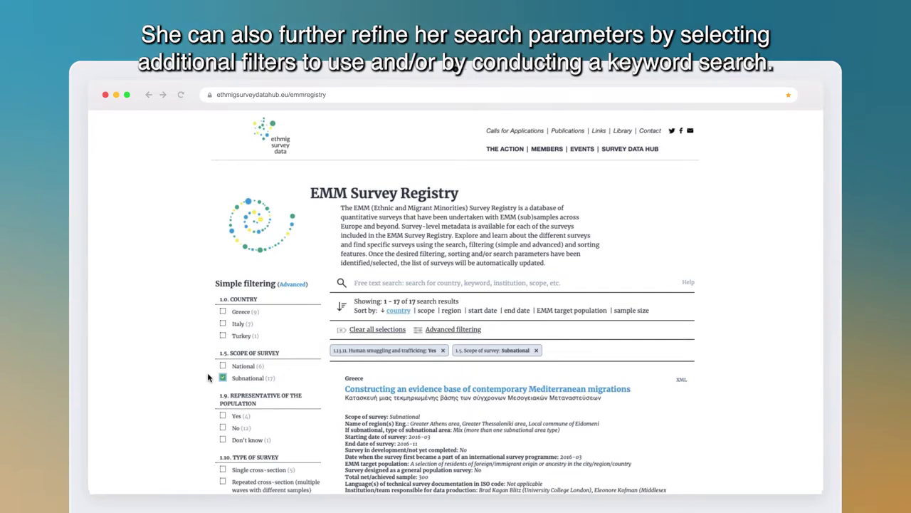
left_click(357, 283)
type("\"youth\"")
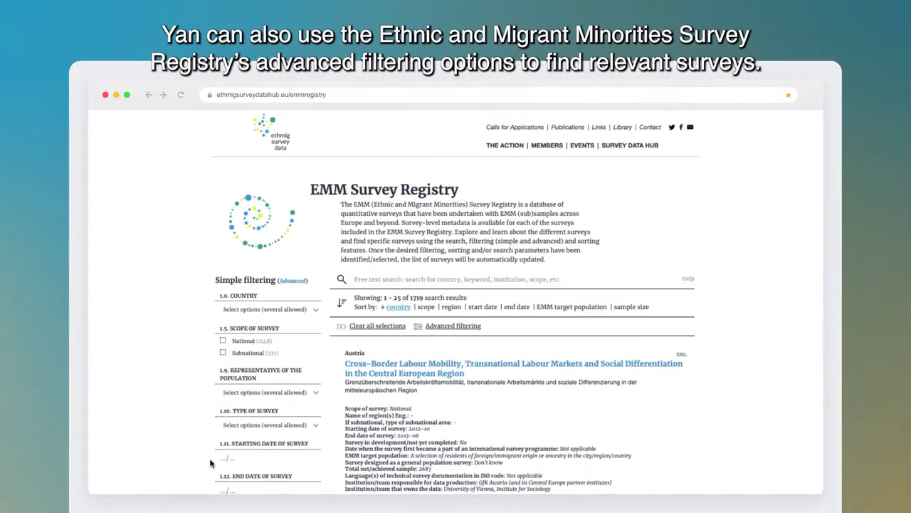
Set the 3.1A EMM target population filter to Refugees, then bring up Advanced filtering.
scroll(210, 463, "down", 5)
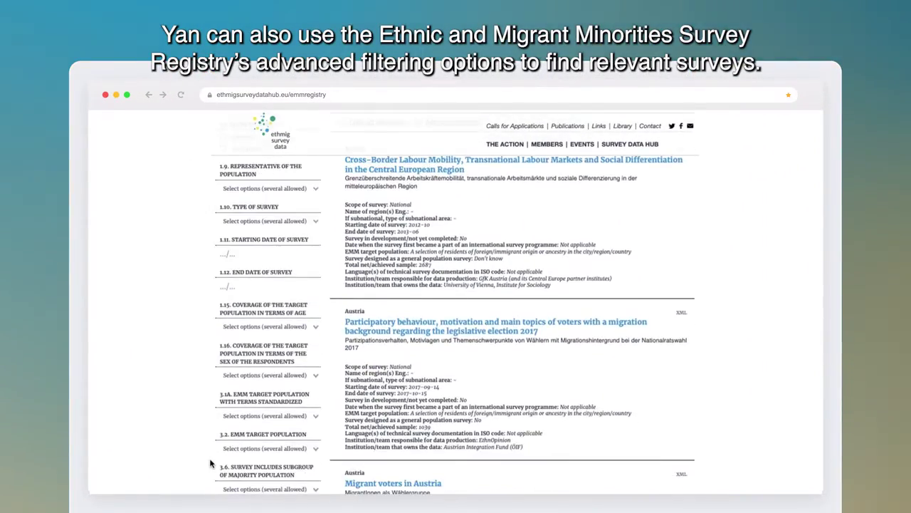
left_click(313, 408)
scroll(316, 440, "down", 10)
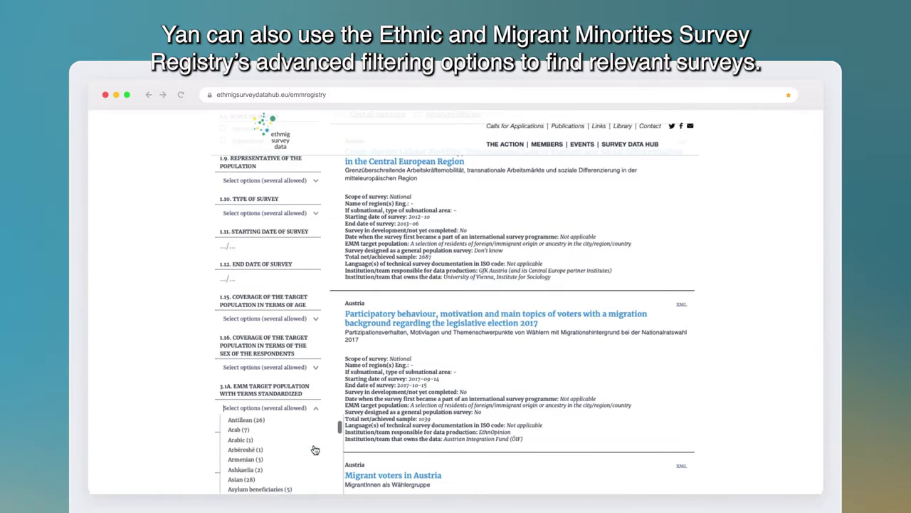
scroll(314, 449, "down", 6)
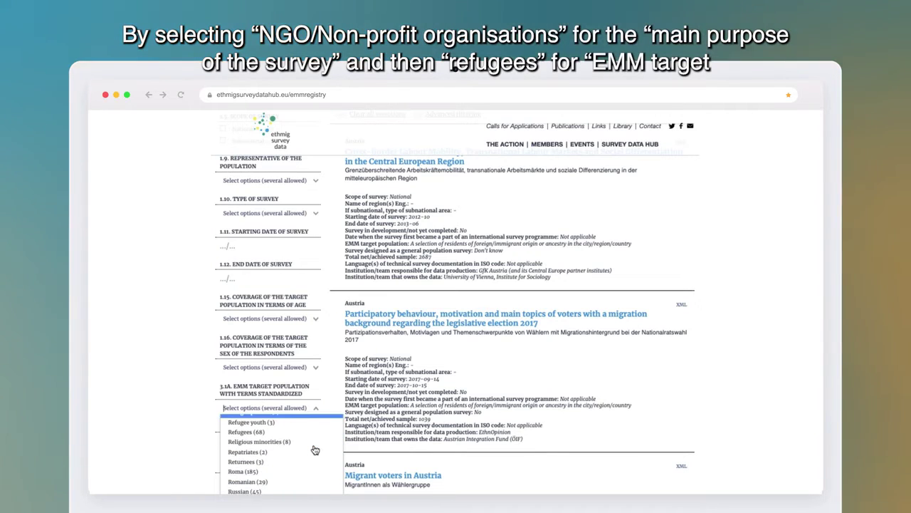
scroll(314, 449, "down", 2)
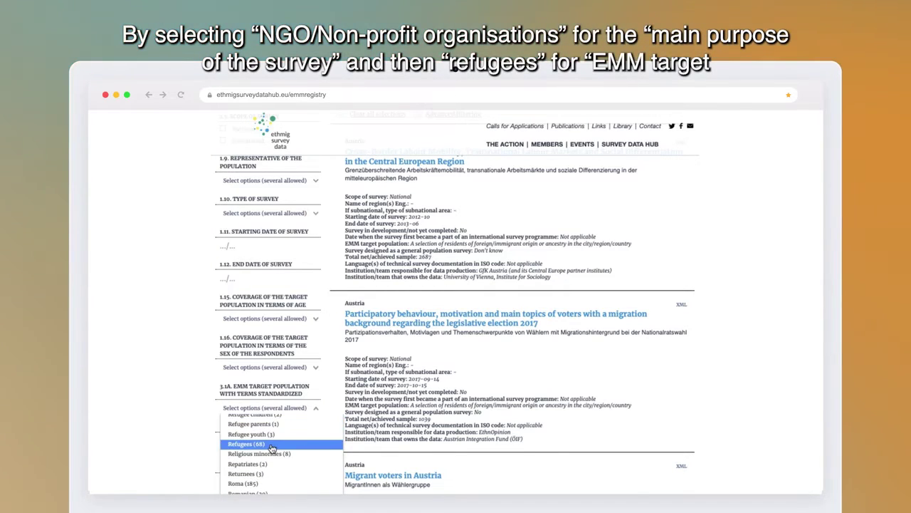
left_click(314, 443)
scroll(756, 386, "up", 4)
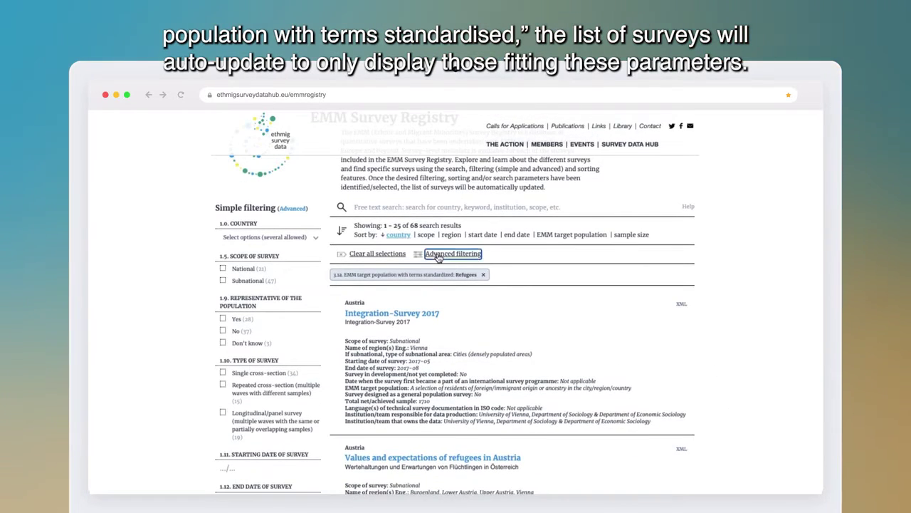
left_click(438, 255)
Tick Yes for main purpose 1.14.4 NGO/non-profit organisations and apply the filters.
scroll(551, 319, "down", 15)
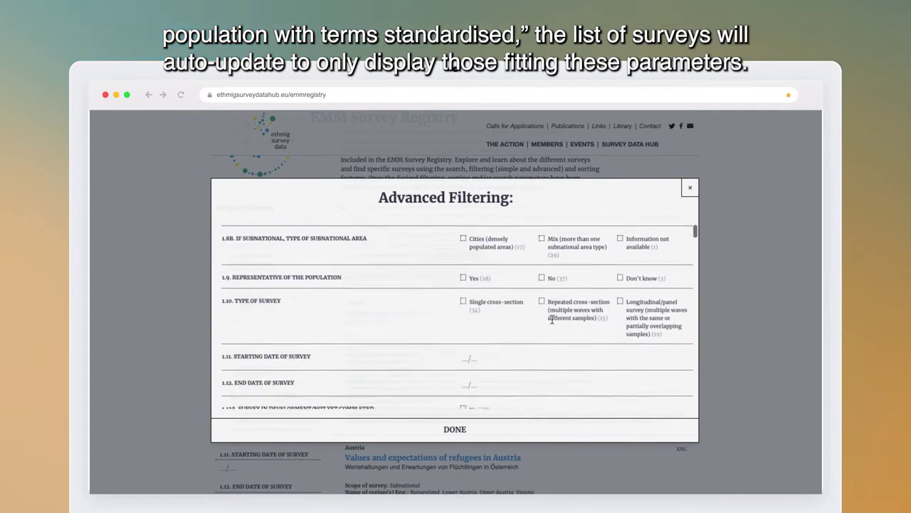
scroll(551, 323, "down", 10)
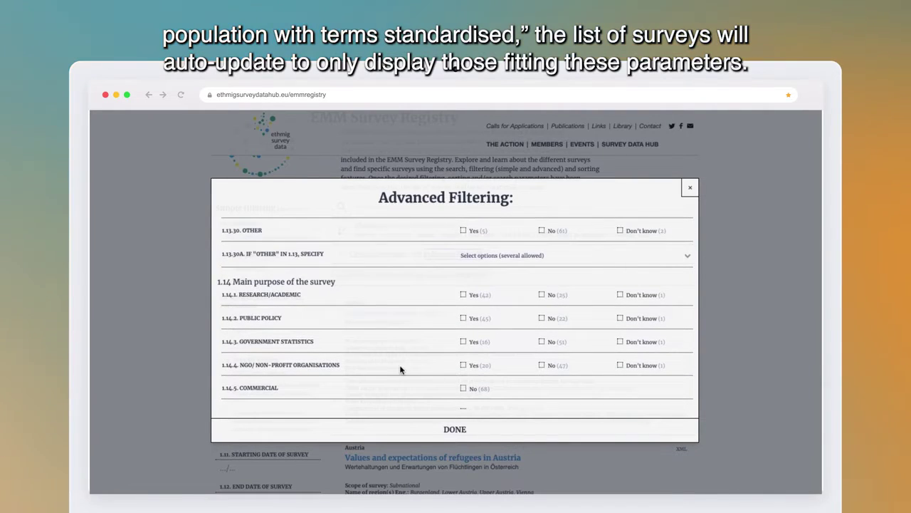
left_click(455, 429)
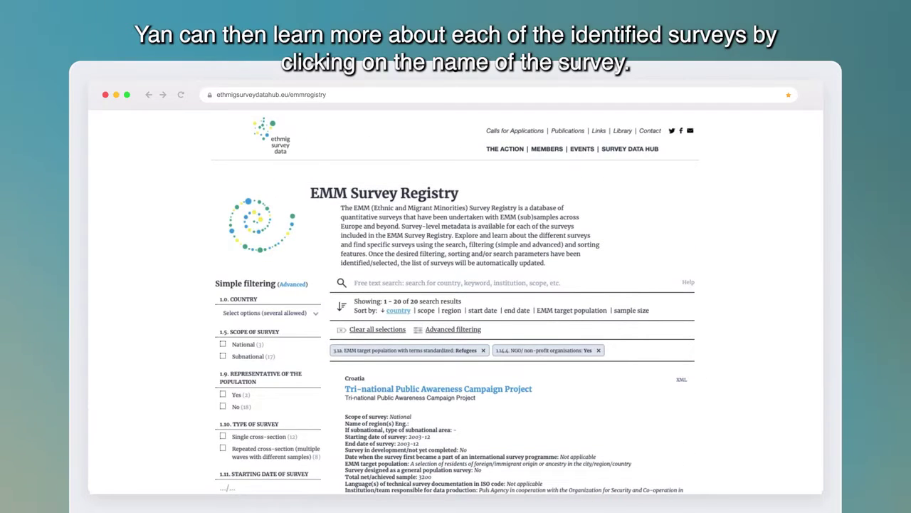
Open the Thessaloniki: Profiling Survey of Refugees record at section 7, Data collection information.
scroll(718, 465, "down", 7)
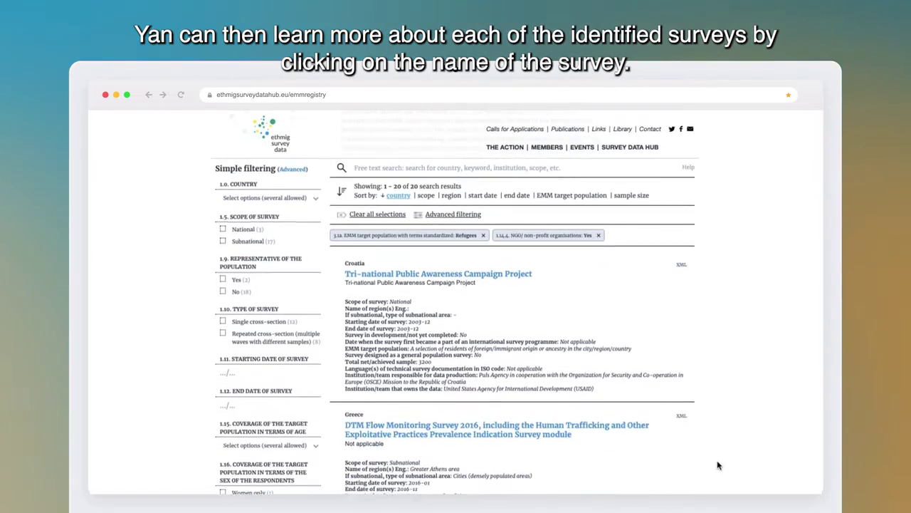
scroll(717, 464, "down", 4)
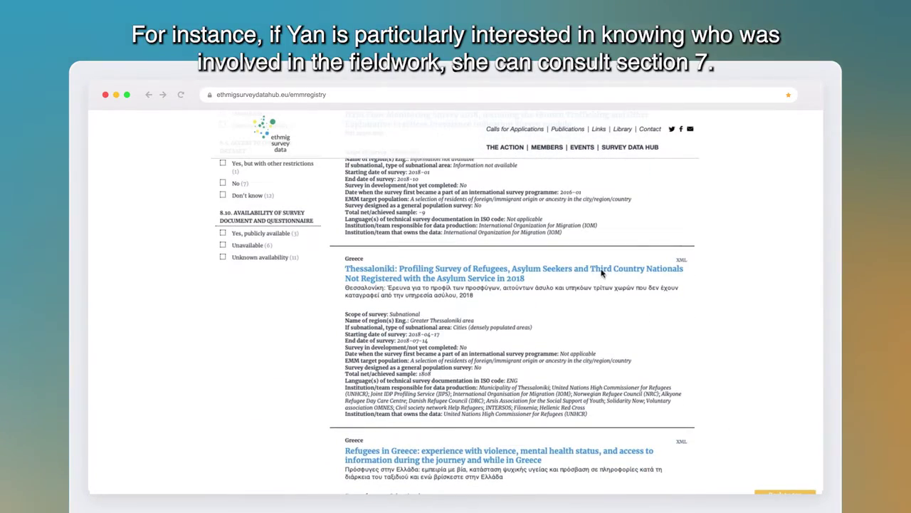
left_click(602, 271)
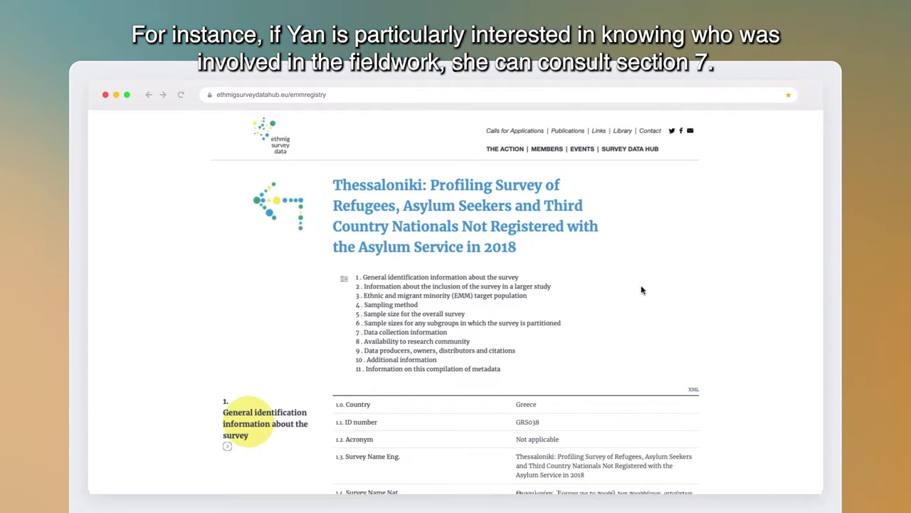
left_click(441, 333)
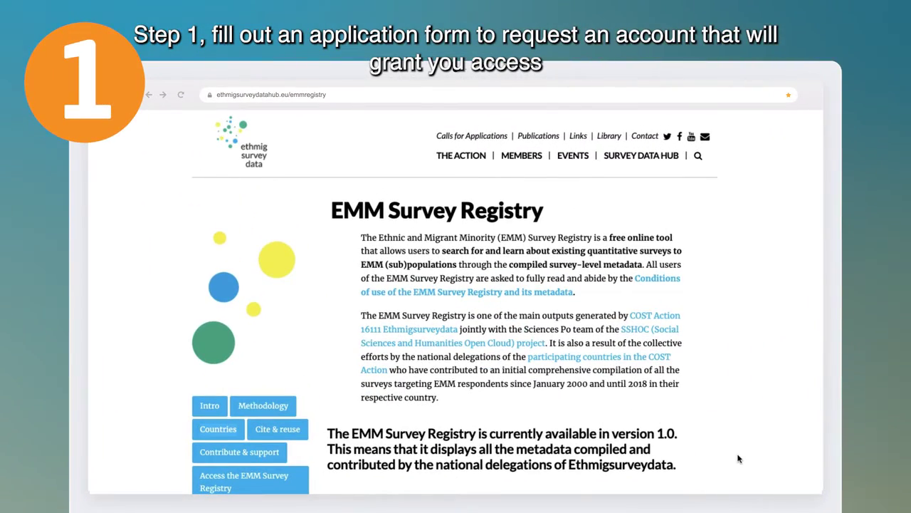
Open the contributor account application form from 'How to add new or missing surveys' and review it.
scroll(738, 459, "down", 4)
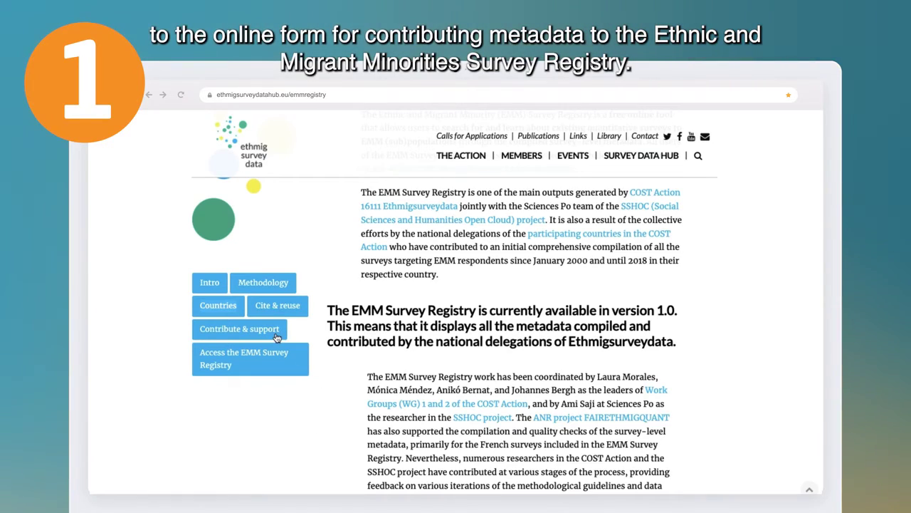
scroll(277, 338, "down", 5)
scroll(278, 419, "down", 5)
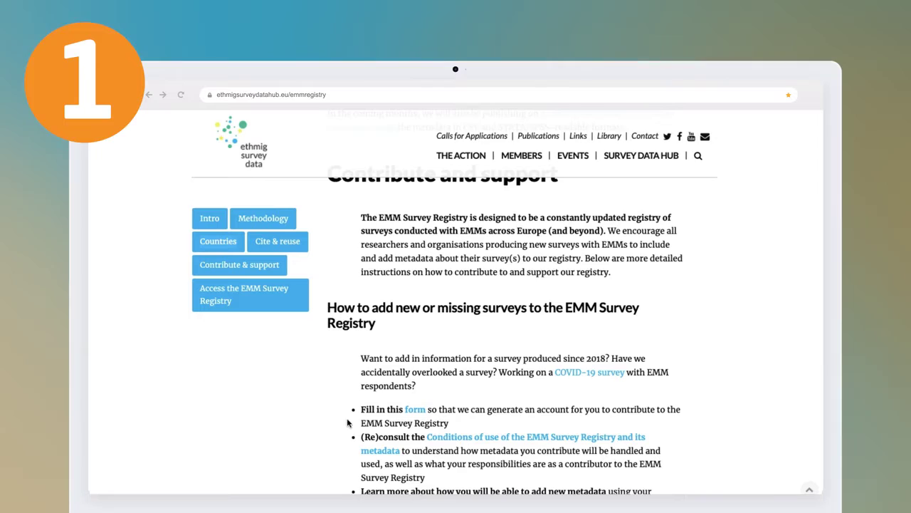
left_click(416, 410)
scroll(694, 410, "down", 4)
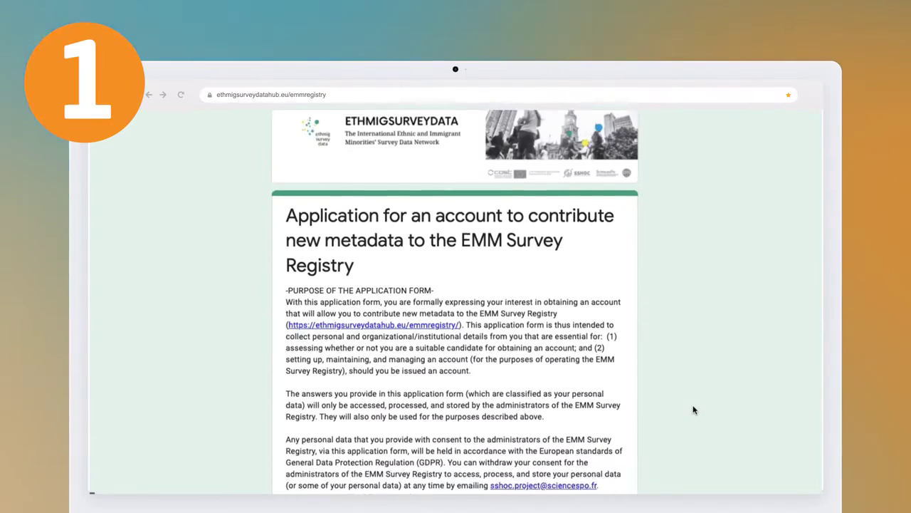
scroll(692, 408, "down", 2)
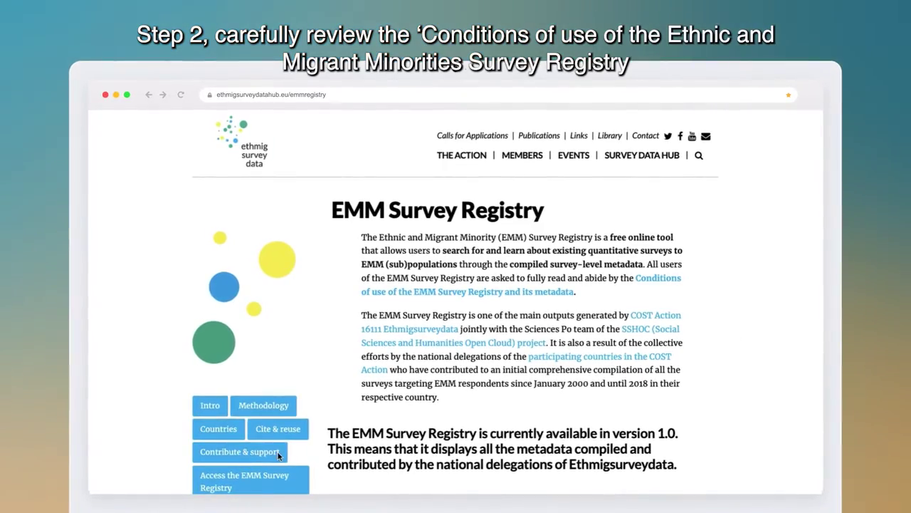
Open the 'Conditions of use of the EMM Survey Registry and its metadata' page from Contribute & support.
left_click(278, 456)
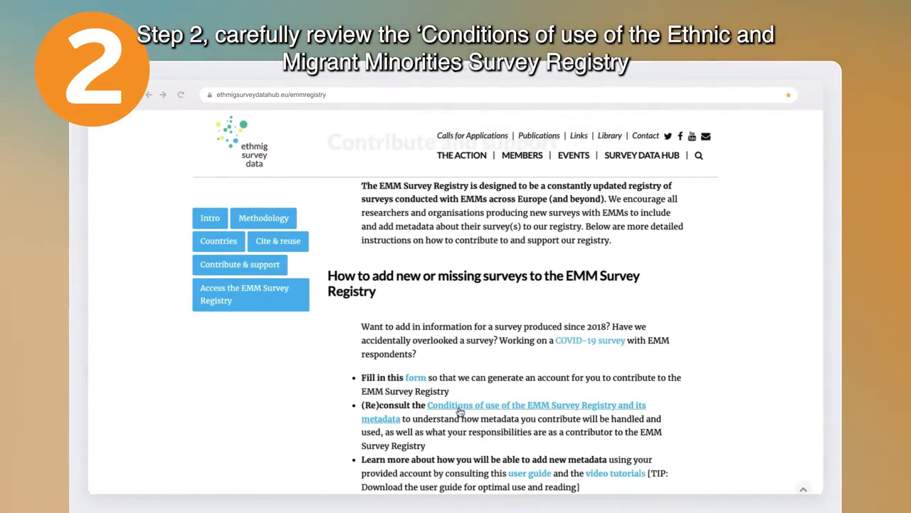
left_click(460, 412)
scroll(756, 413, "down", 5)
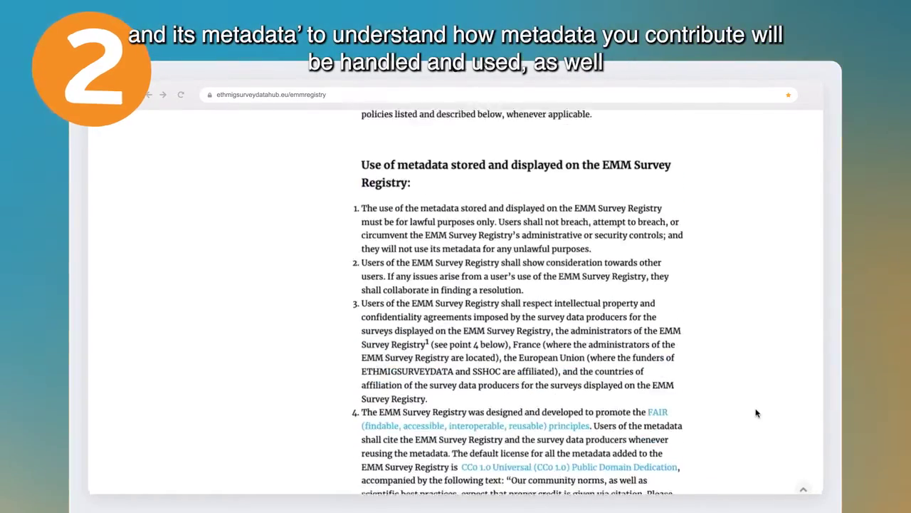
scroll(756, 413, "up", 6)
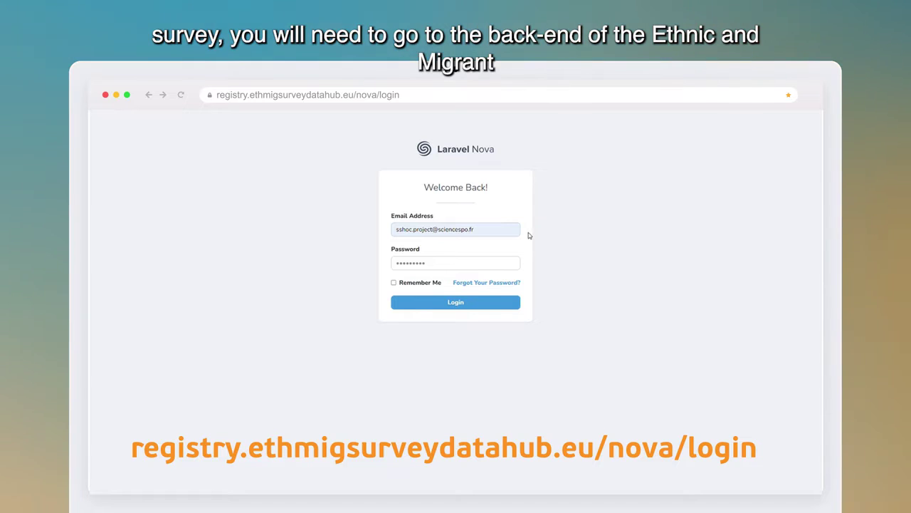
Log in, open your Profile from the SSHOC account menu, and edit User Details.
left_click(507, 304)
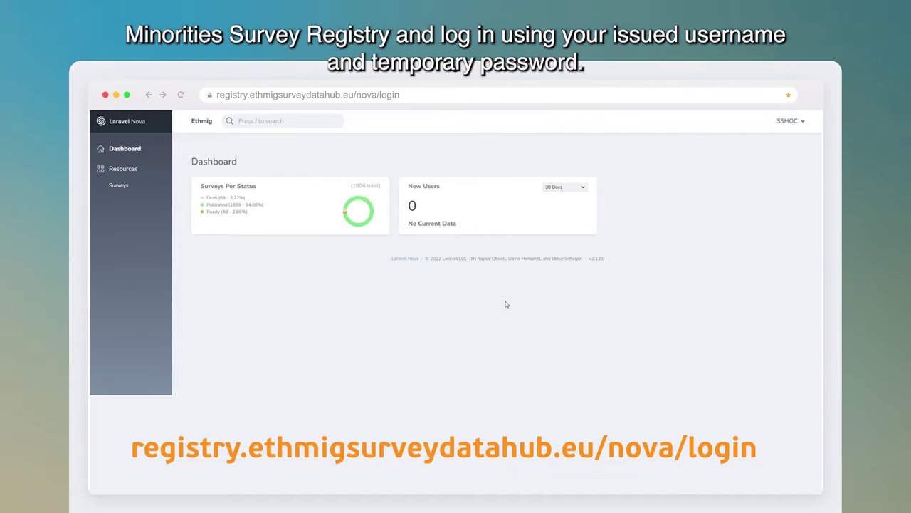
left_click(798, 123)
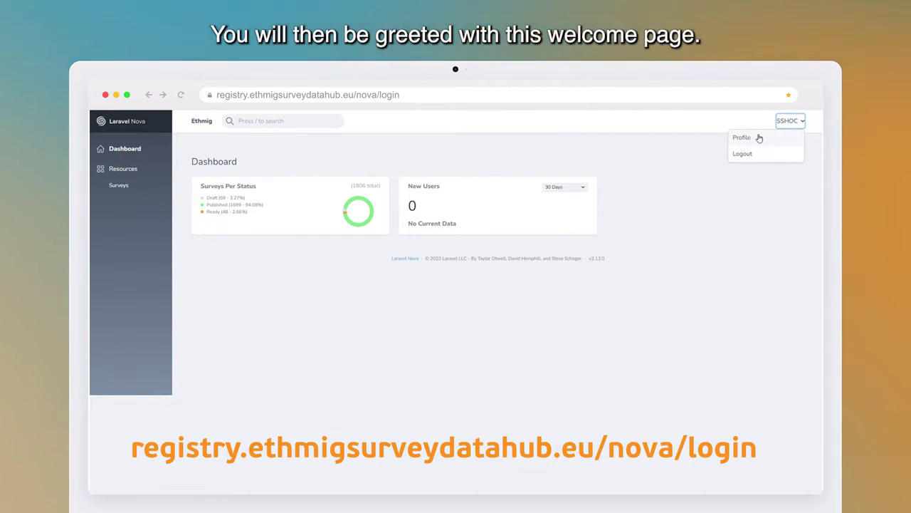
left_click(759, 138)
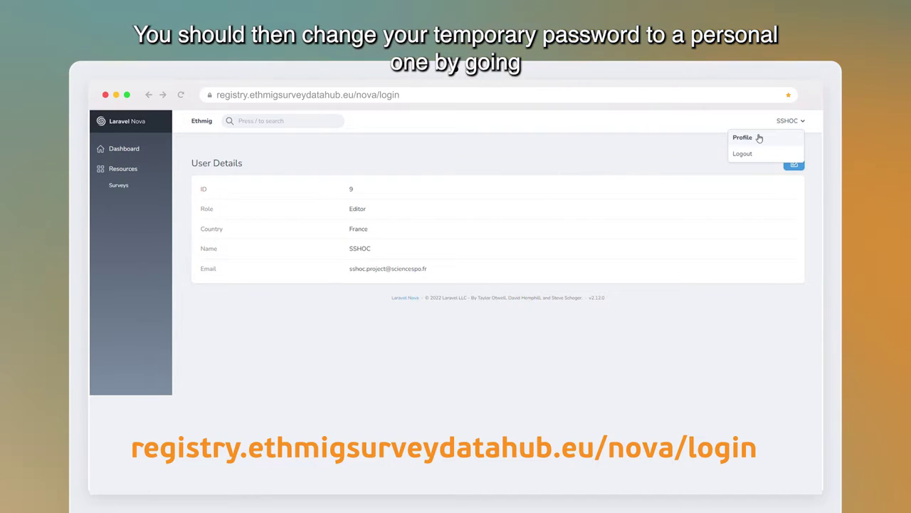
left_click(699, 144)
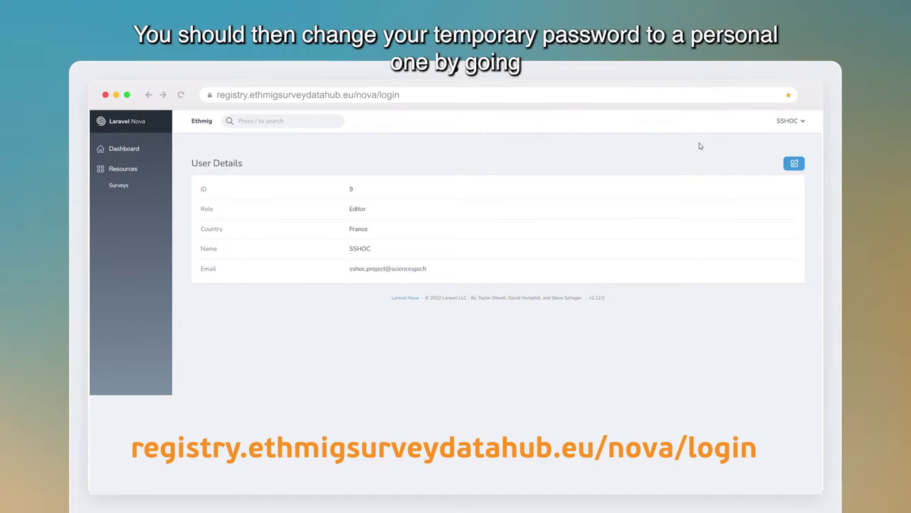
left_click(793, 165)
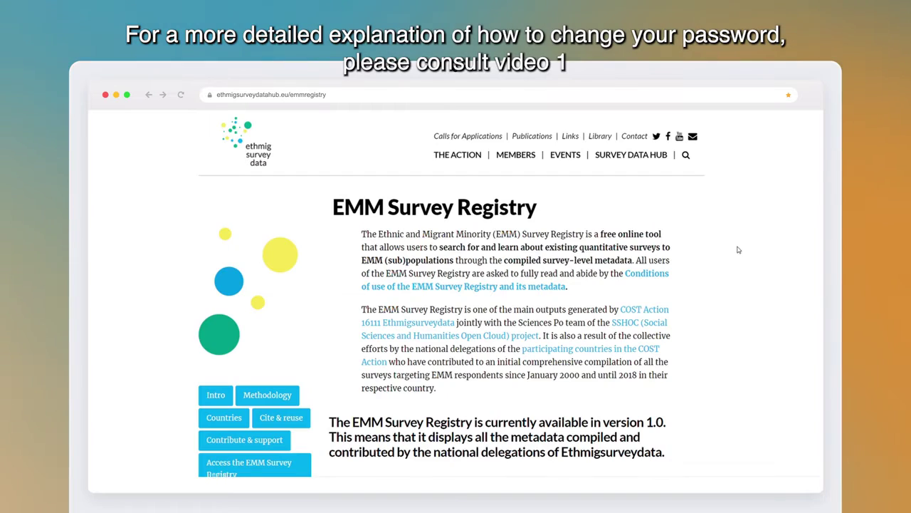
Open the video tutorials playlist from the Contribute & support section.
left_click(288, 443)
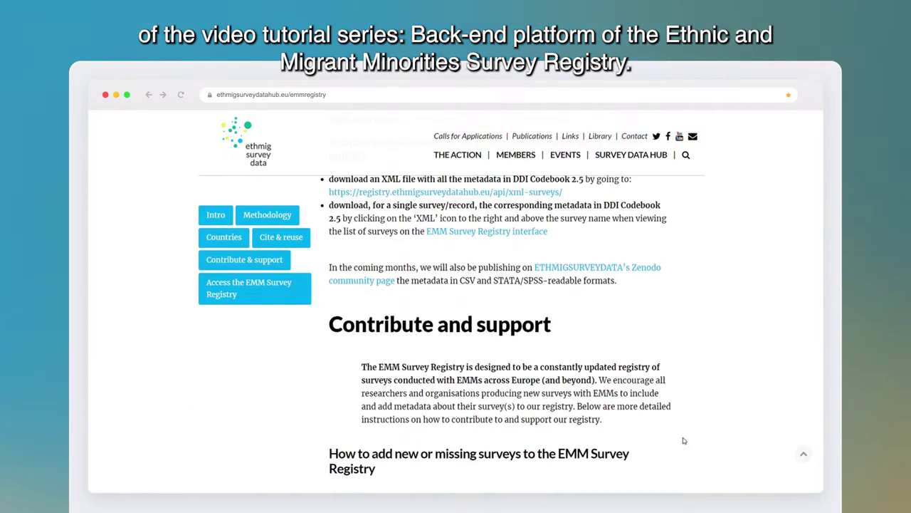
scroll(683, 441, "down", 5)
left_click(626, 349)
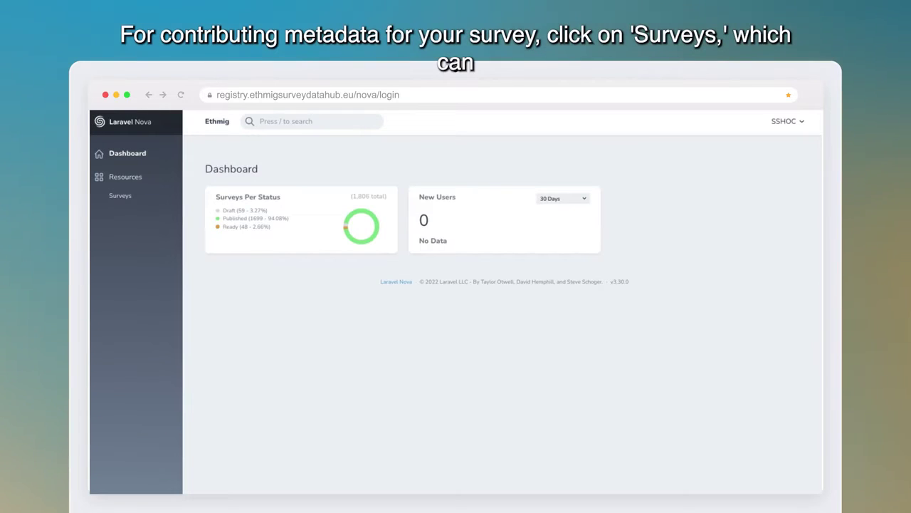
Go to the Surveys list and start a new Draft survey with Create Survey.
left_click(118, 196)
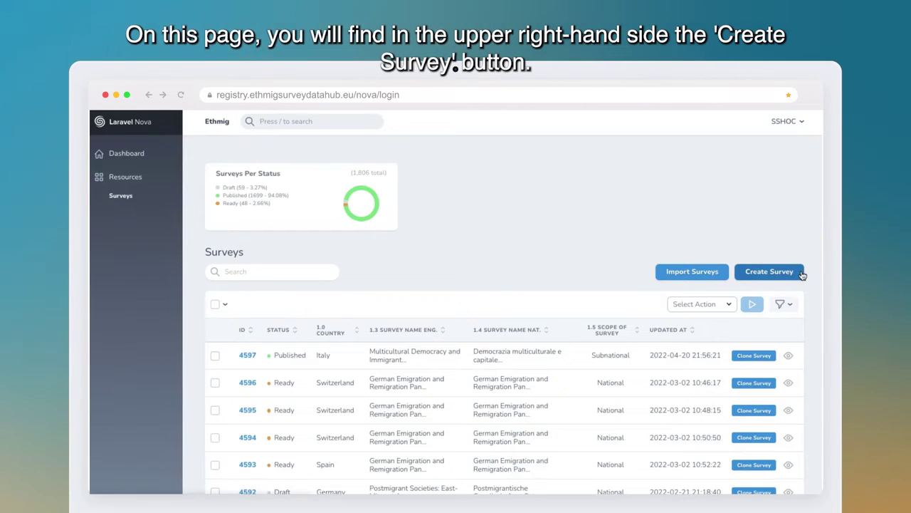
left_click(769, 272)
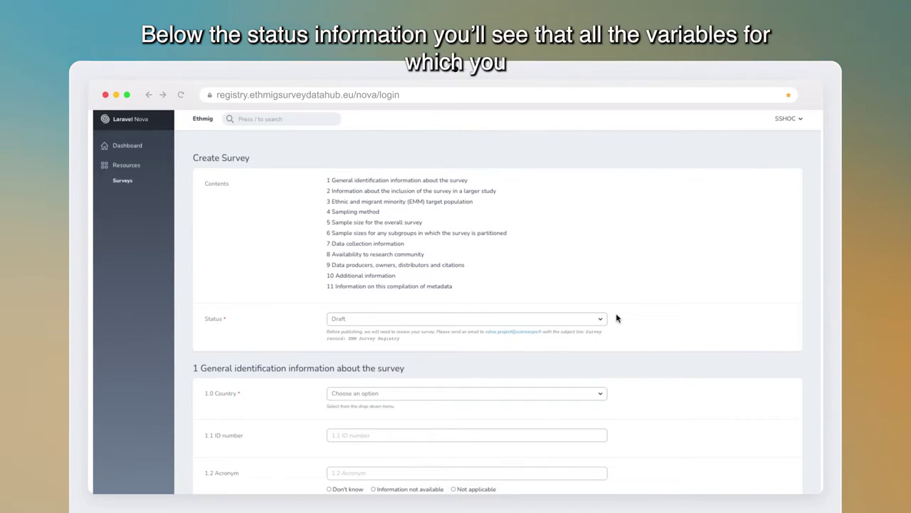
Choose Romania in the 1.0 Country dropdown of the new survey.
scroll(189, 388, "down", 3)
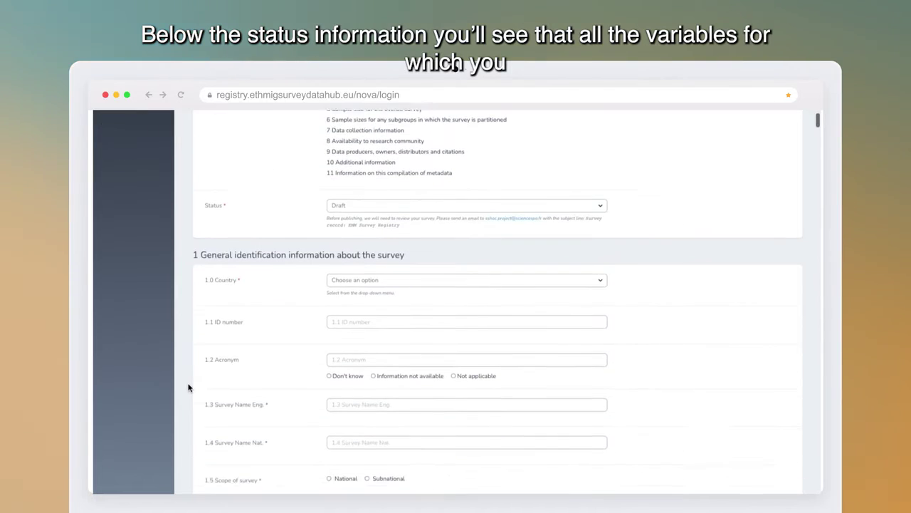
scroll(189, 387, "down", 3)
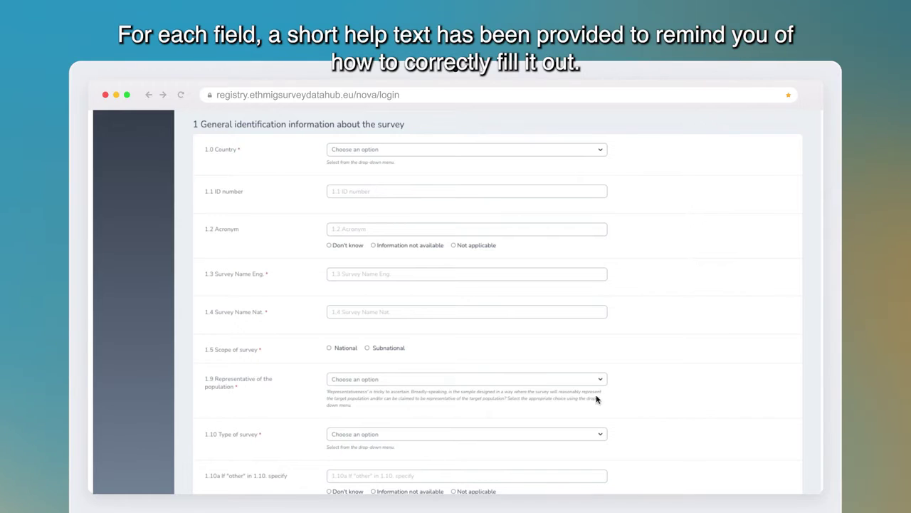
left_click(602, 151)
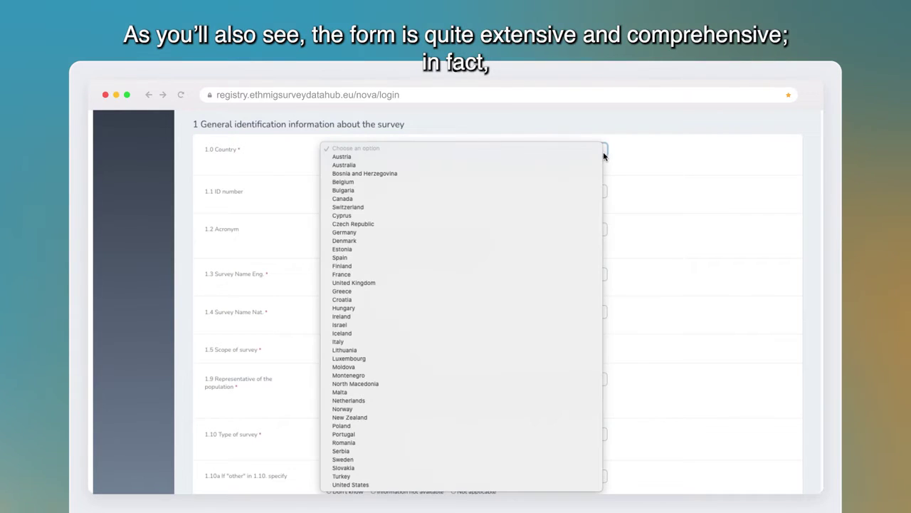
left_click(534, 444)
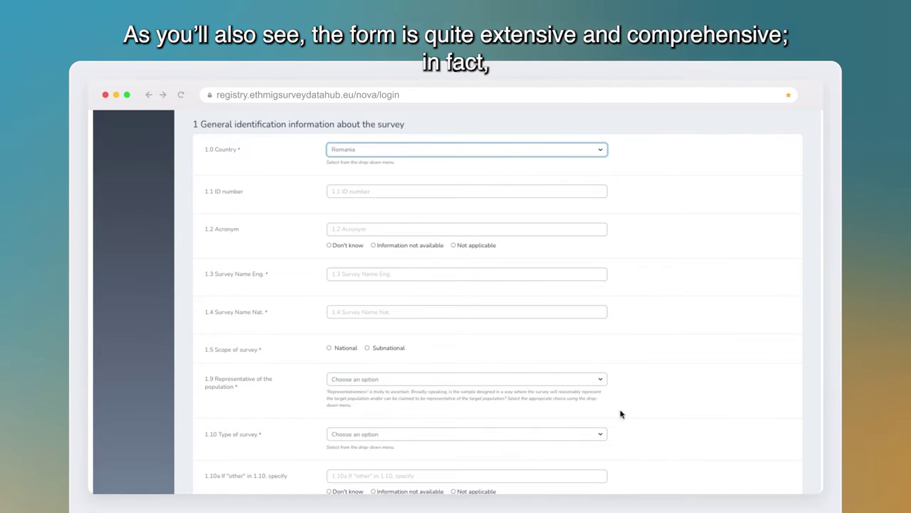
scroll(642, 397, "down", 1)
scroll(642, 398, "down", 8)
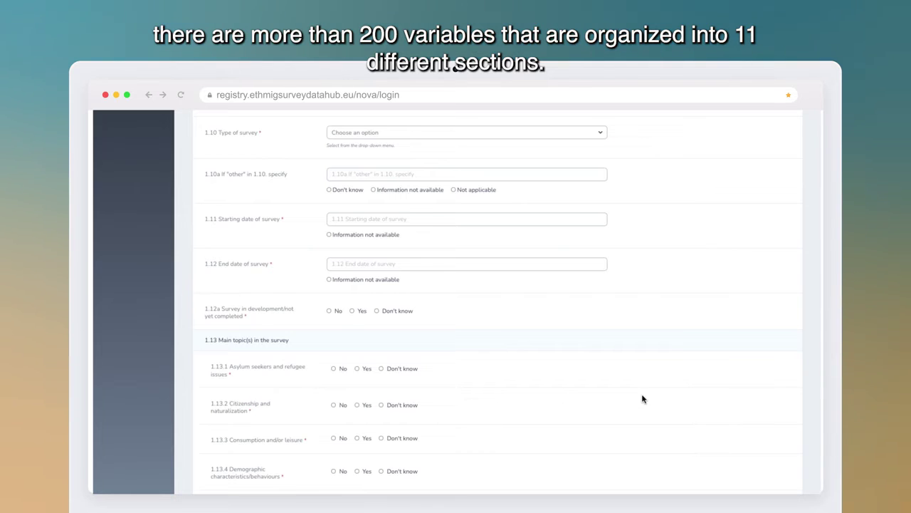
Answer Yes to question 1.12a to mark the survey as not yet completed.
left_click(353, 311)
scroll(595, 416, "down", 20)
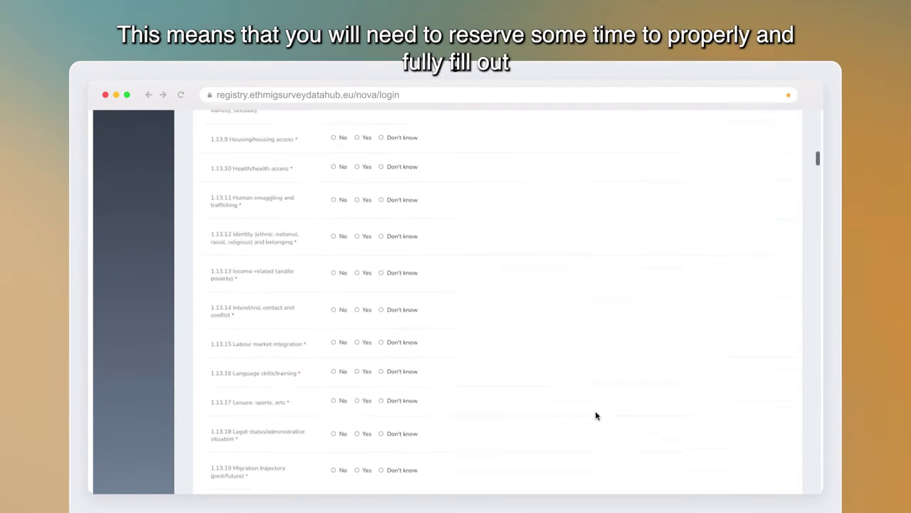
scroll(596, 415, "down", 20)
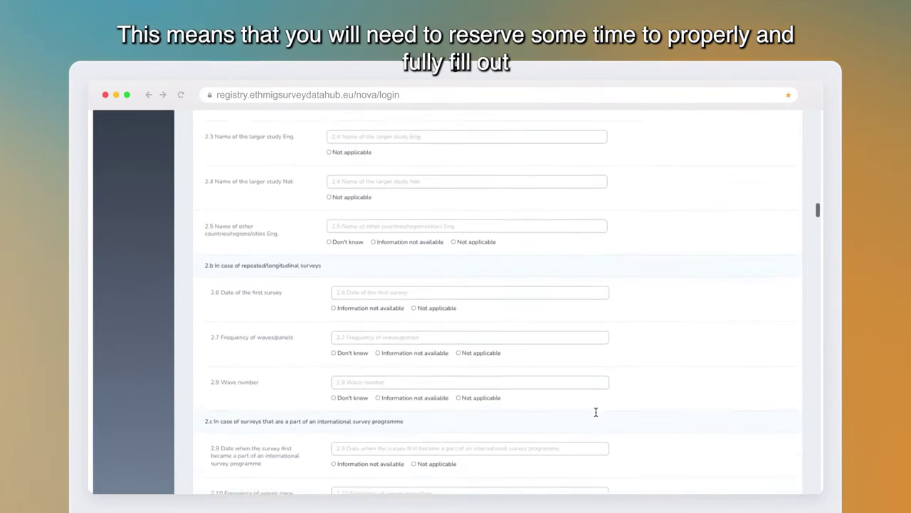
scroll(596, 412, "down", 3)
Enter Roma as the 3.1 EMM target population.
left_click(477, 300)
type("Roma")
left_click(631, 305)
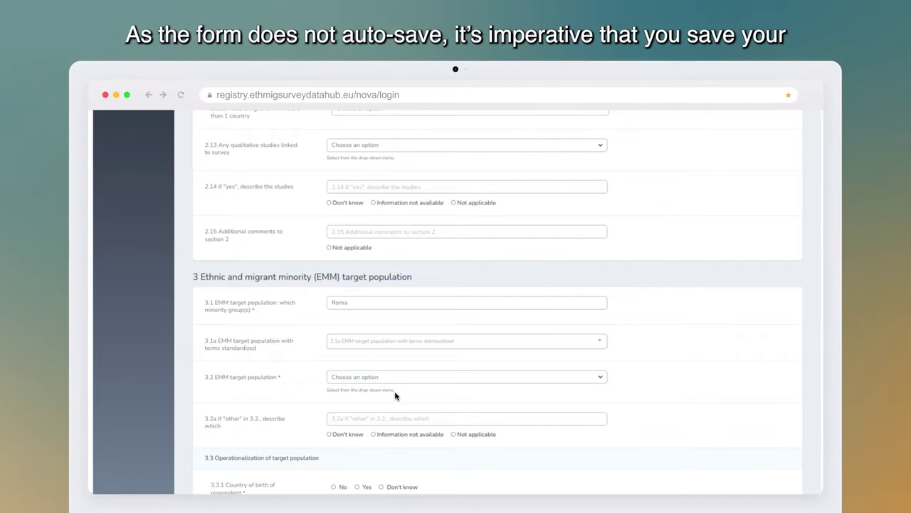
scroll(623, 389, "down", 15)
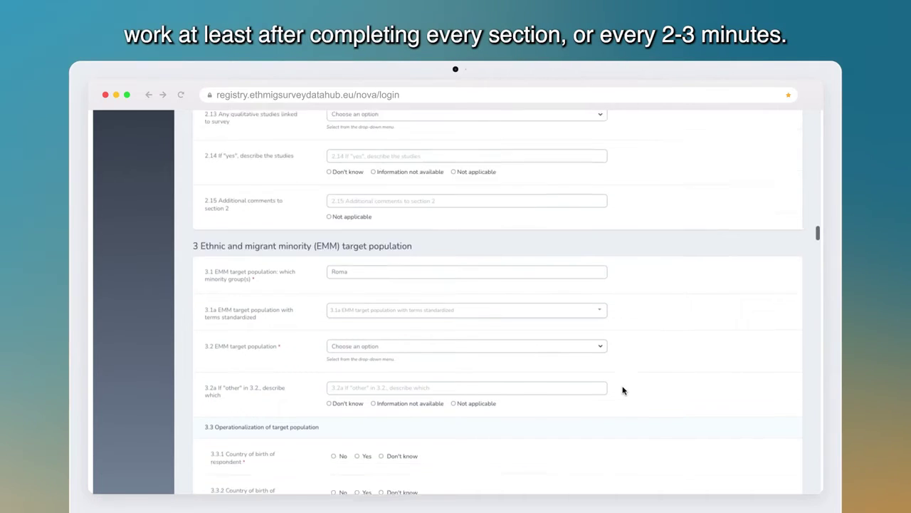
scroll(623, 388, "down", 20)
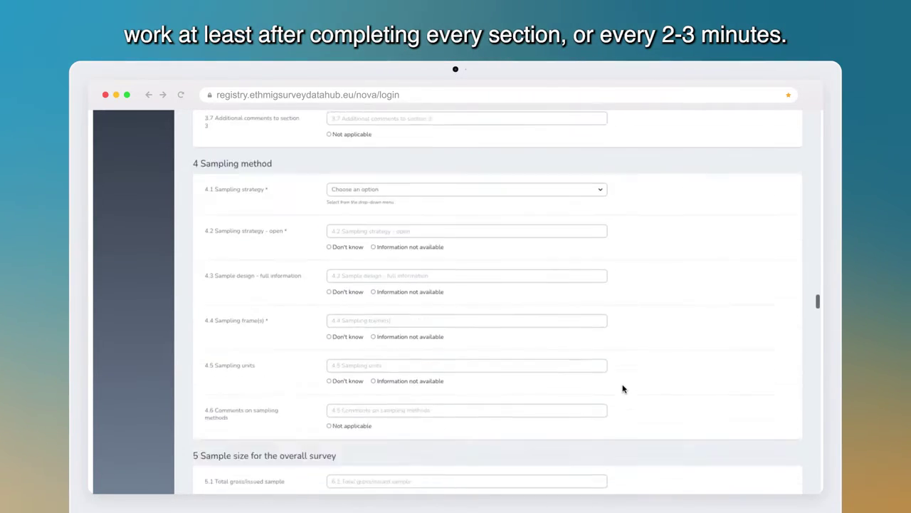
scroll(623, 389, "down", 20)
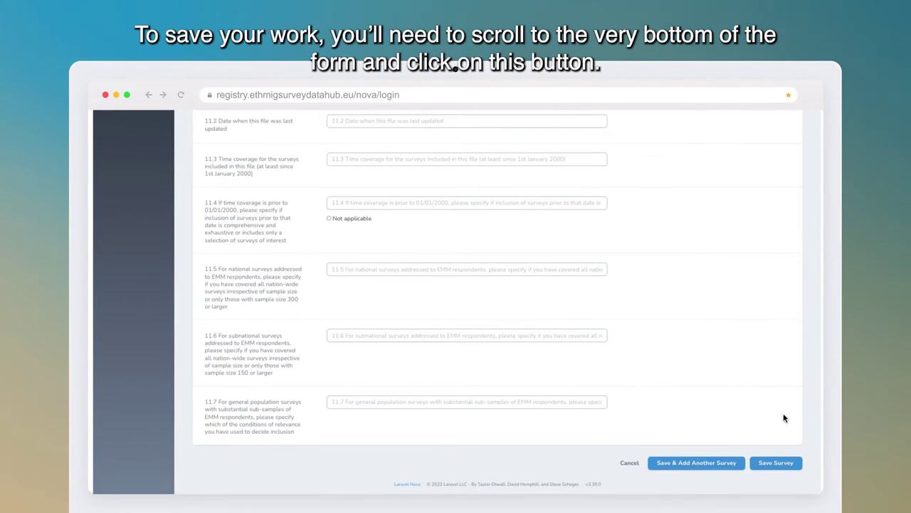
Save the new survey as record 4602, then update it again as a Draft.
left_click(797, 468)
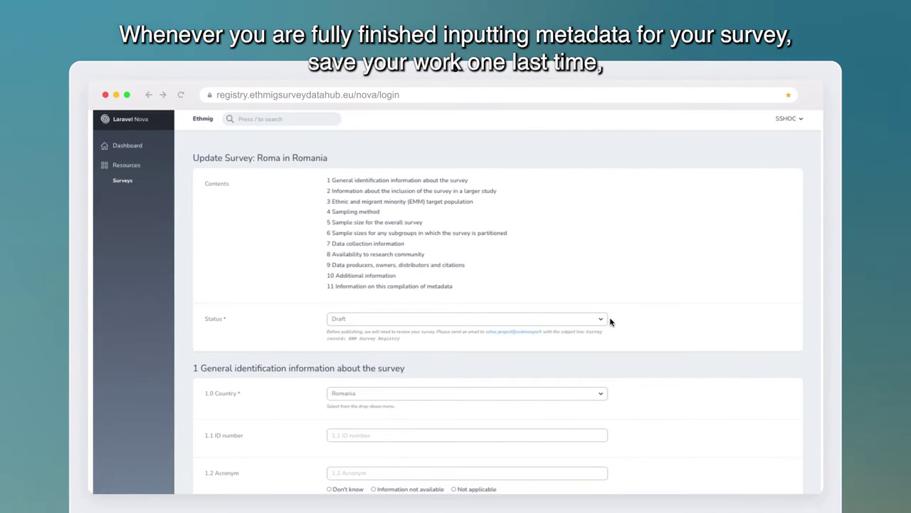
scroll(778, 459, "down", 15)
scroll(778, 458, "down", 20)
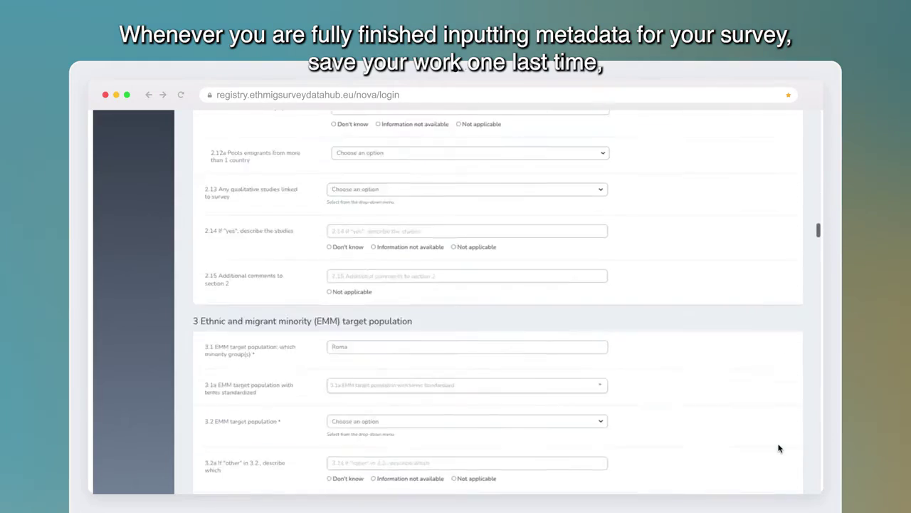
scroll(779, 446, "down", 15)
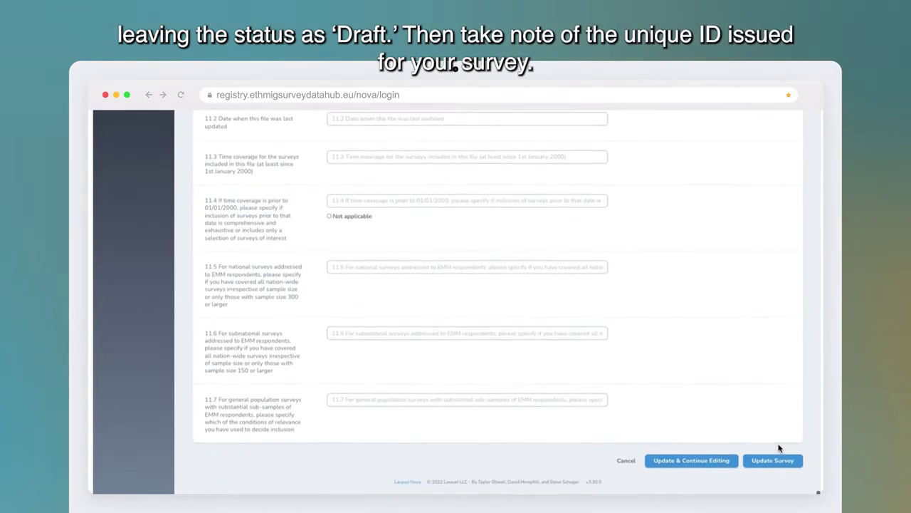
left_click(791, 467)
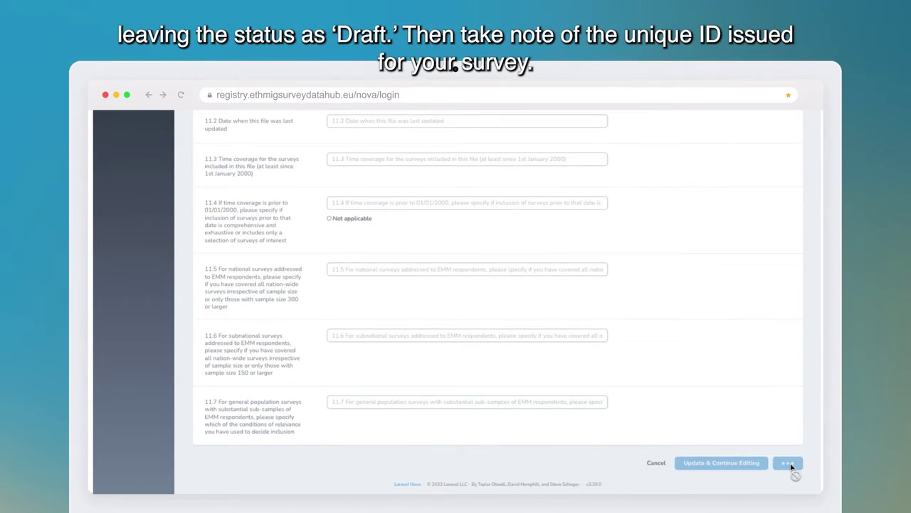